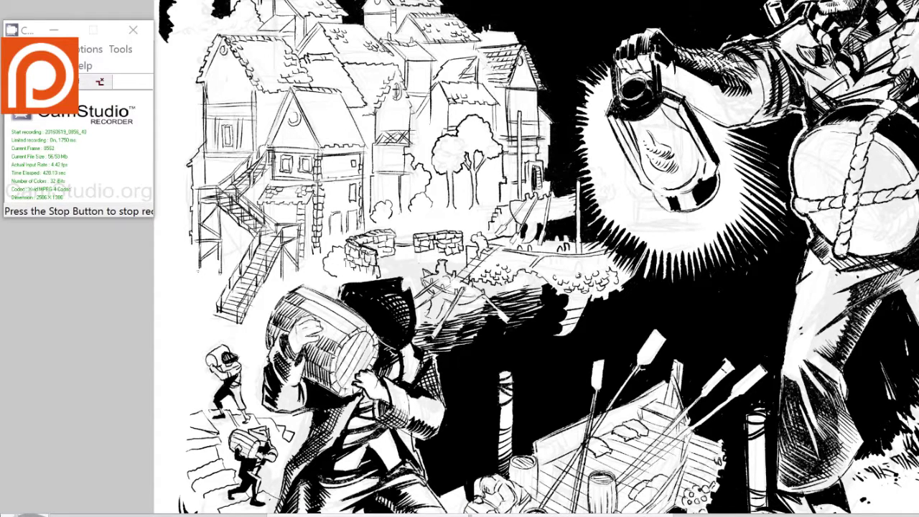
# Bring the hidden palettes back and activate the Super Fine pen for inking.
pyautogui.moveTo(806, 242); pyautogui.dragTo(431, 156)
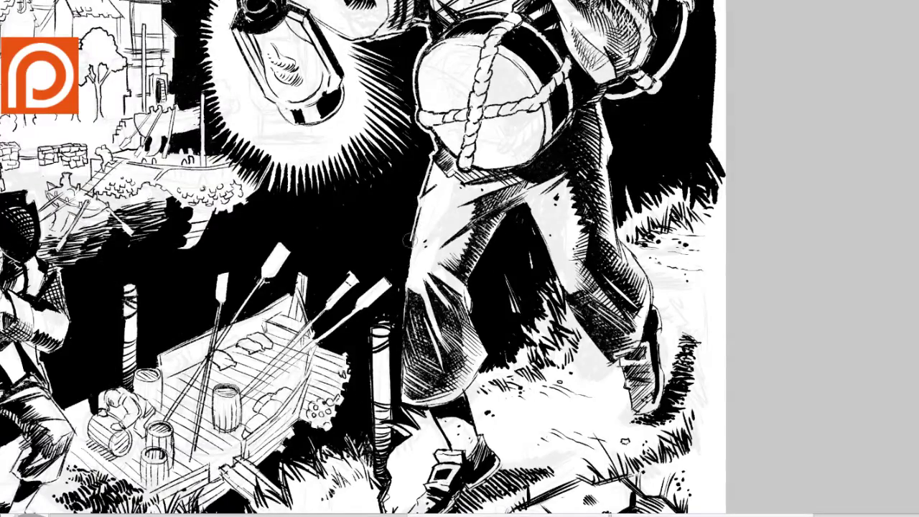
pyautogui.click(2, 2)
pyautogui.click(43, 58)
pyautogui.moveTo(98, 100); pyautogui.dragTo(298, 186)
pyautogui.press('Tab')
pyautogui.press('e')
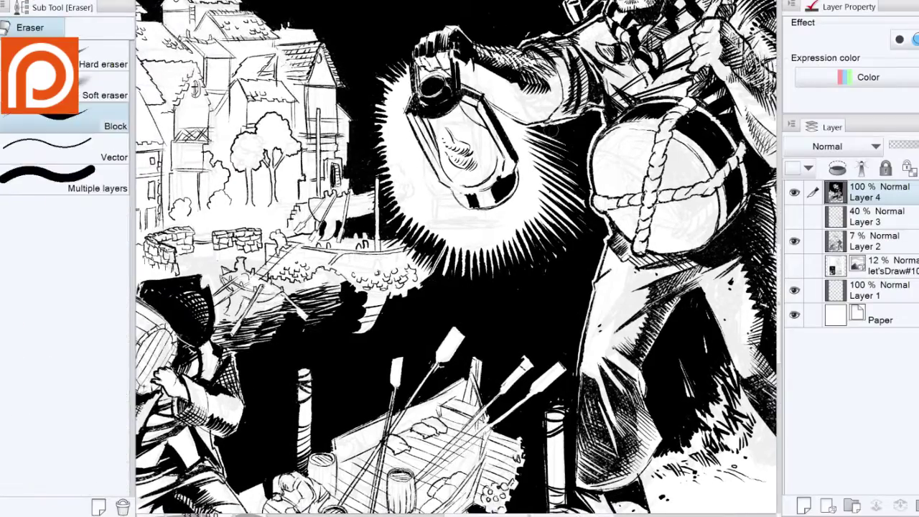
pyautogui.press('p')
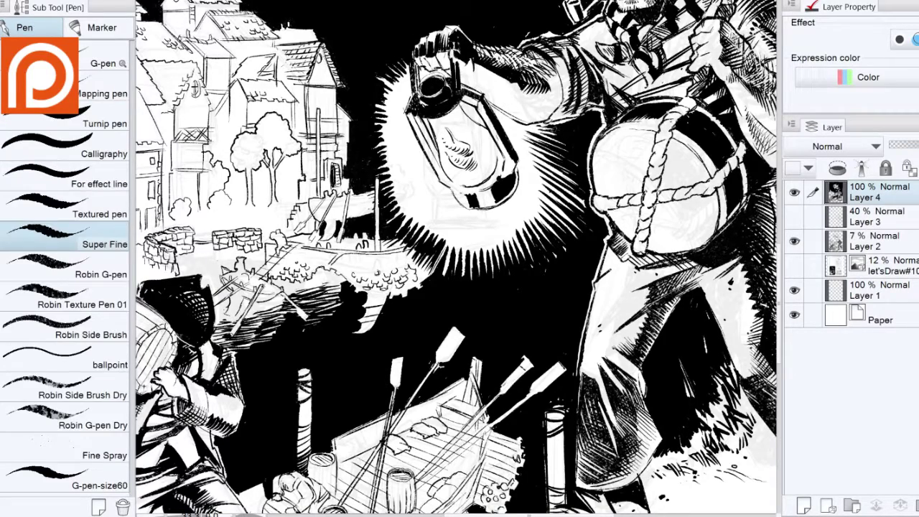
pyautogui.click(1, 1)
pyautogui.click(71, 58)
# Ink small grass tufts along the lower edge of the ground beneath the lantern bearer's foot.
pyautogui.press('/')
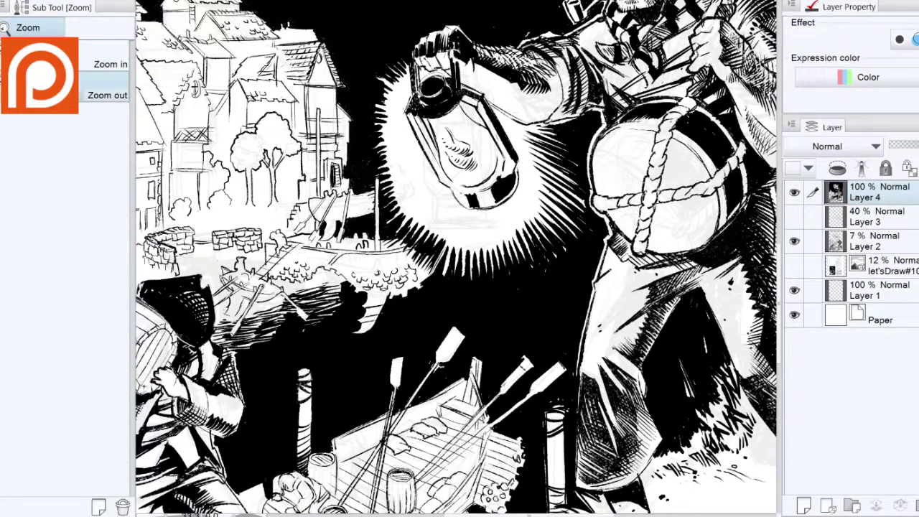
pyautogui.keyDown('alt'); pyautogui.click(346, 342); pyautogui.keyUp('alt')
pyautogui.keyDown('alt'); pyautogui.click(346, 342); pyautogui.keyUp('alt')
pyautogui.moveTo(246, 229); pyautogui.dragTo(284, 248)
pyautogui.press('p')
pyautogui.press('/')
pyautogui.click(288, 230)
pyautogui.click(288, 230)
pyautogui.click(288, 230)
pyautogui.press('e')
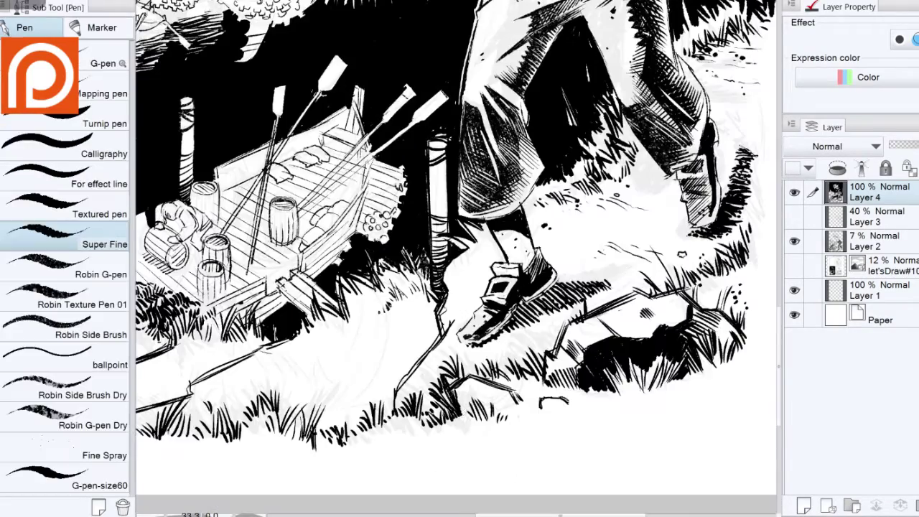
pyautogui.moveTo(478, 415)
pyautogui.mouseDown()
pyautogui.moveTo(439, 444)
pyautogui.moveTo(396, 449)
pyautogui.mouseUp()
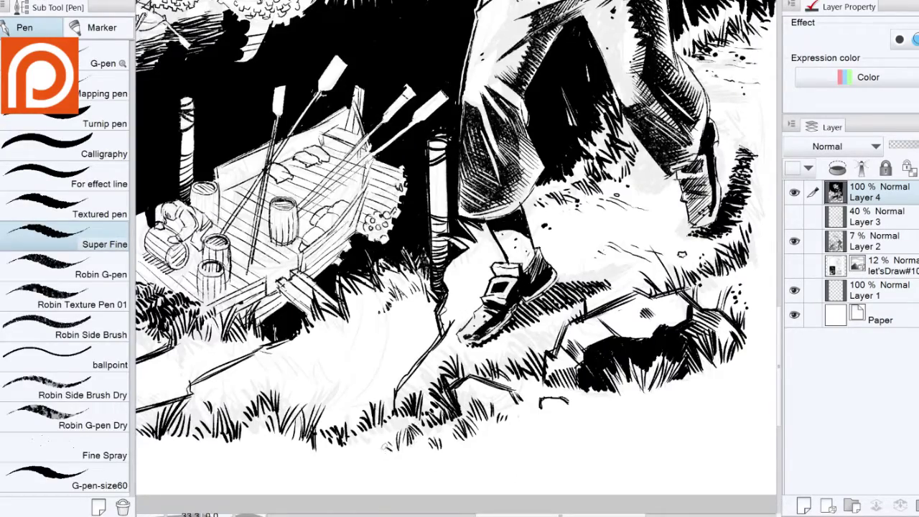
pyautogui.moveTo(471, 439); pyautogui.dragTo(451, 462)
pyautogui.moveTo(439, 454)
pyautogui.mouseDown()
pyautogui.moveTo(414, 467)
pyautogui.moveTo(366, 473)
pyautogui.mouseUp()
pyautogui.moveTo(529, 406); pyautogui.dragTo(489, 446)
# Ink more grass tufts along the foreground below the barrel carrier and hide the Layer 2 sketch.
pyautogui.moveTo(496, 435); pyautogui.dragTo(324, 397)
pyautogui.moveTo(367, 350); pyautogui.dragTo(332, 385)
pyautogui.moveTo(456, 355)
pyautogui.mouseDown()
pyautogui.moveTo(425, 373)
pyautogui.moveTo(380, 363)
pyautogui.moveTo(373, 399)
pyautogui.mouseUp()
pyautogui.moveTo(445, 371); pyautogui.dragTo(428, 387)
pyautogui.moveTo(427, 374); pyautogui.dragTo(405, 388)
pyautogui.moveTo(232, 354)
pyautogui.mouseDown()
pyautogui.moveTo(417, 303)
pyautogui.moveTo(680, 300)
pyautogui.mouseUp()
pyautogui.moveTo(358, 339); pyautogui.dragTo(336, 360)
pyautogui.moveTo(344, 325); pyautogui.dragTo(297, 362)
pyautogui.moveTo(344, 348)
pyautogui.mouseDown()
pyautogui.moveTo(315, 373)
pyautogui.moveTo(290, 373)
pyautogui.mouseUp()
pyautogui.moveTo(283, 351); pyautogui.dragTo(260, 364)
pyautogui.moveTo(365, 359); pyautogui.dragTo(346, 372)
pyautogui.moveTo(391, 360); pyautogui.dragTo(393, 371)
pyautogui.moveTo(398, 361)
pyautogui.mouseDown()
pyautogui.moveTo(400, 372)
pyautogui.moveTo(416, 374)
pyautogui.mouseUp()
pyautogui.moveTo(412, 354); pyautogui.dragTo(407, 373)
pyautogui.moveTo(439, 360); pyautogui.dragTo(432, 371)
pyautogui.moveTo(287, 313); pyautogui.dragTo(411, 348)
pyautogui.moveTo(412, 341); pyautogui.dragTo(368, 365)
pyautogui.moveTo(369, 350); pyautogui.dragTo(339, 366)
pyautogui.moveTo(445, 316); pyautogui.dragTo(334, 308)
pyautogui.click(793, 241)
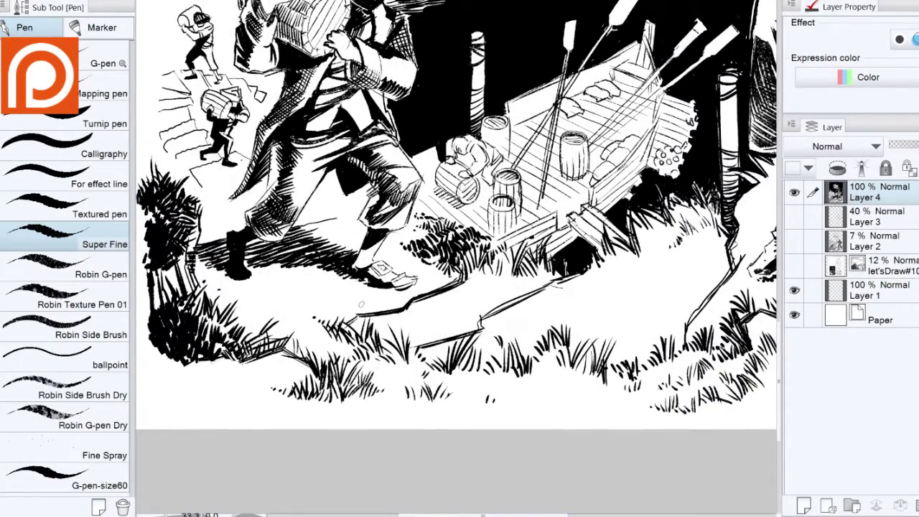
# Rework the crack line in the path and ink small pebbles on the ground around the barrel carrier.
pyautogui.moveTo(480, 320); pyautogui.dragTo(421, 351)
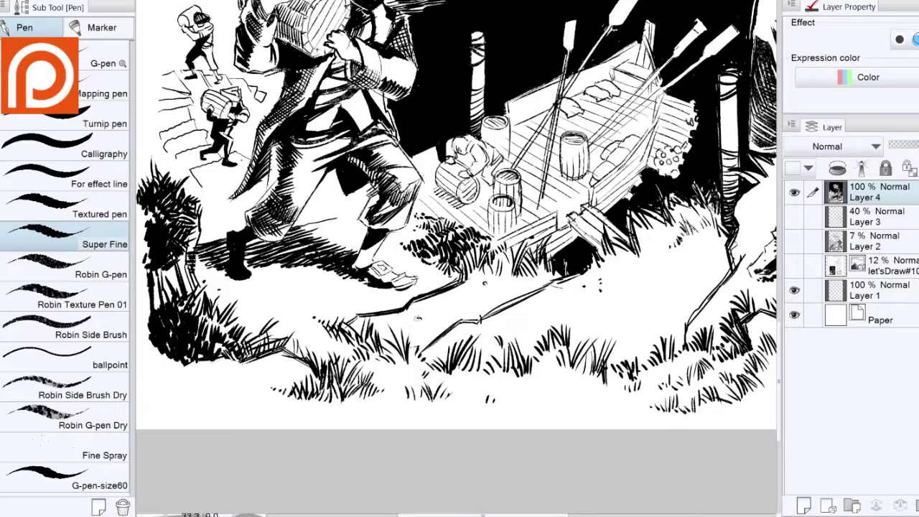
pyautogui.click(517, 329)
pyautogui.moveTo(747, 237); pyautogui.dragTo(424, 239)
pyautogui.moveTo(441, 207); pyautogui.dragTo(444, 211)
pyautogui.moveTo(259, 297); pyautogui.dragTo(577, 341)
pyautogui.click(278, 354)
pyautogui.click(265, 354)
pyautogui.click(259, 350)
pyautogui.moveTo(253, 354); pyautogui.dragTo(314, 382)
pyautogui.press('e')
pyautogui.press('p')
pyautogui.moveTo(263, 265); pyautogui.dragTo(307, 316)
pyautogui.moveTo(436, 339); pyautogui.dragTo(421, 321)
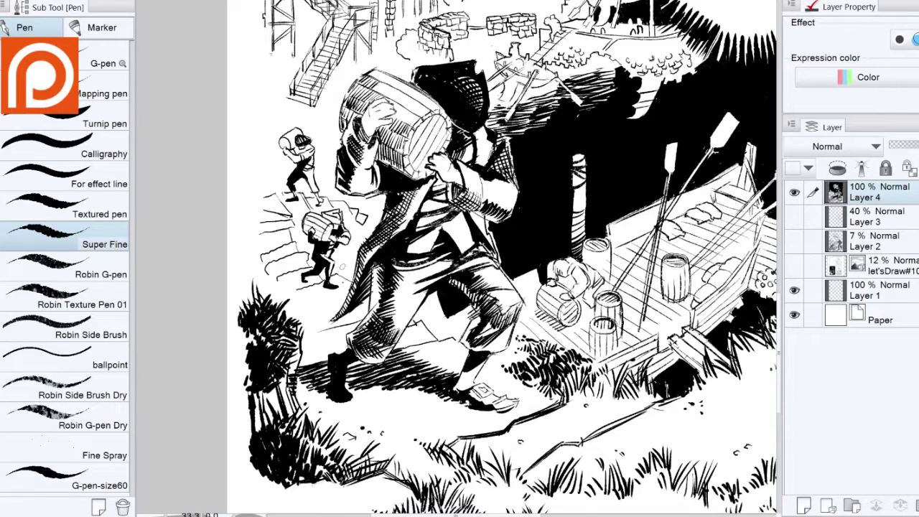
# Clean up the stone steps by the two small porters and ink grass tufts along their outer edge.
pyautogui.press('e')
pyautogui.moveTo(267, 237); pyautogui.dragTo(294, 281)
pyautogui.press('p')
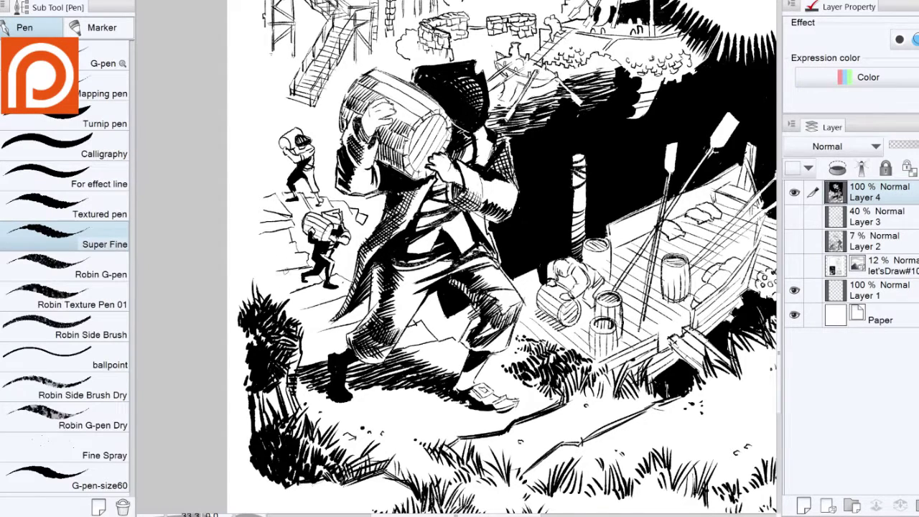
pyautogui.moveTo(260, 237)
pyautogui.mouseDown()
pyautogui.moveTo(250, 187)
pyautogui.moveTo(316, 259)
pyautogui.mouseUp()
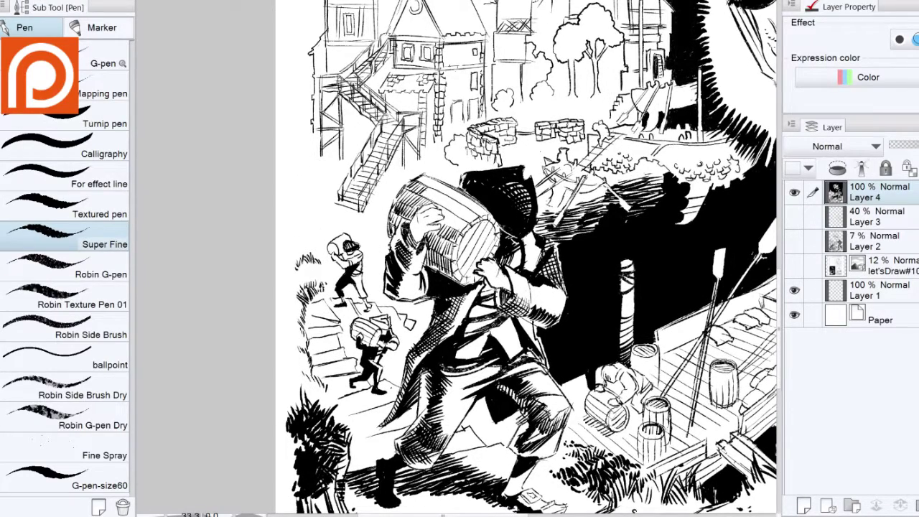
# Add two new layers above Layer 4 and make Layer 5 active.
pyautogui.moveTo(354, 8); pyautogui.dragTo(331, 170)
pyautogui.moveTo(325, 134); pyautogui.dragTo(313, 213)
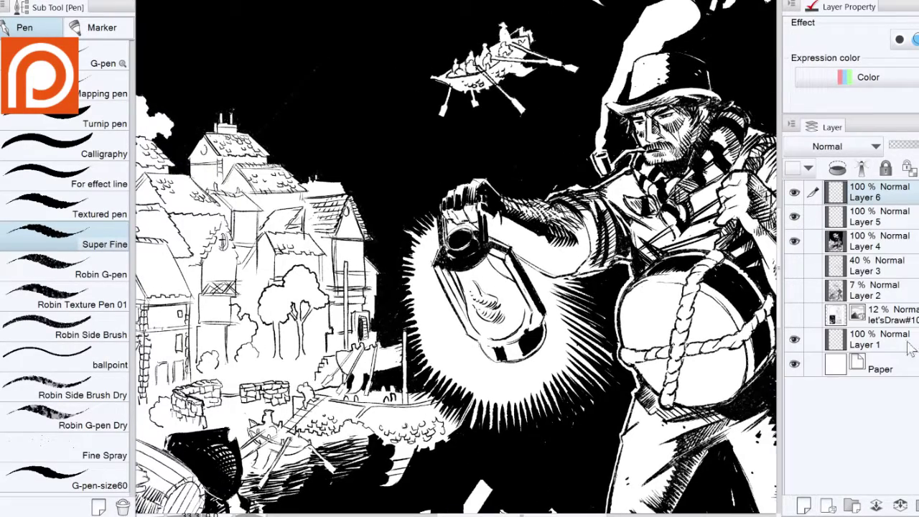
pyautogui.press('Delete')
pyautogui.click(557, 172)
pyautogui.click(864, 239)
pyautogui.click(858, 216)
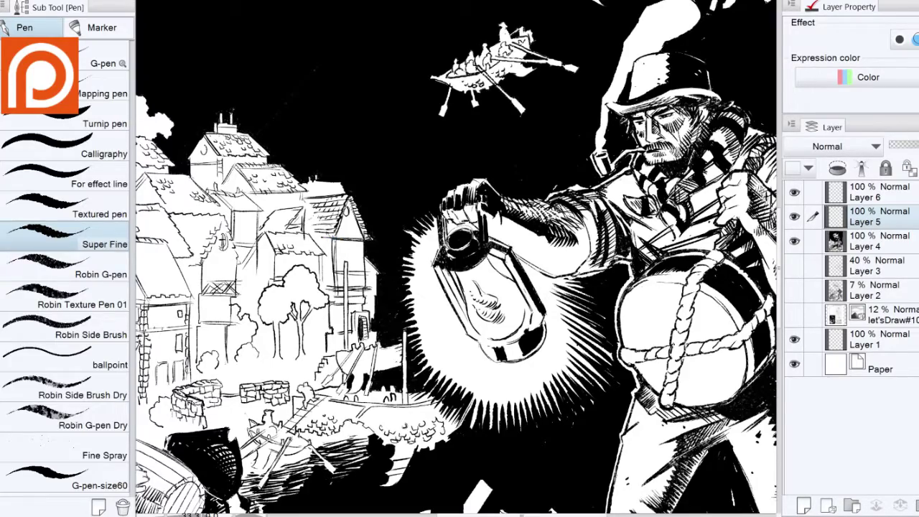
# Spray fine white stars over the night sky around the flying ship using the Tone scraping airbrush at brush size 551.9.
pyautogui.hotkey('alt', 'space')
pyautogui.keyDown('alt'); pyautogui.click(292, 210); pyautogui.keyUp('alt')
pyautogui.keyDown('alt'); pyautogui.click(292, 210); pyautogui.keyUp('alt')
pyautogui.keyDown('alt'); pyautogui.click(292, 210); pyautogui.keyUp('alt')
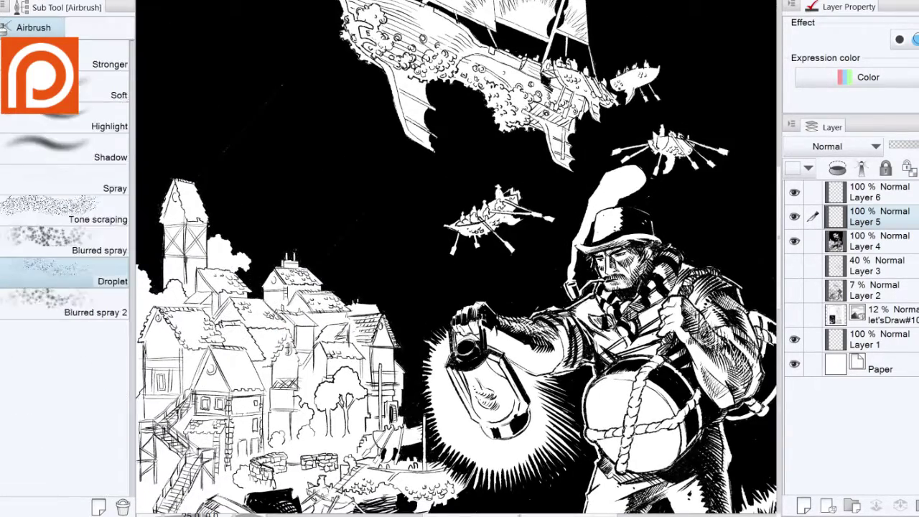
pyautogui.click(72, 216)
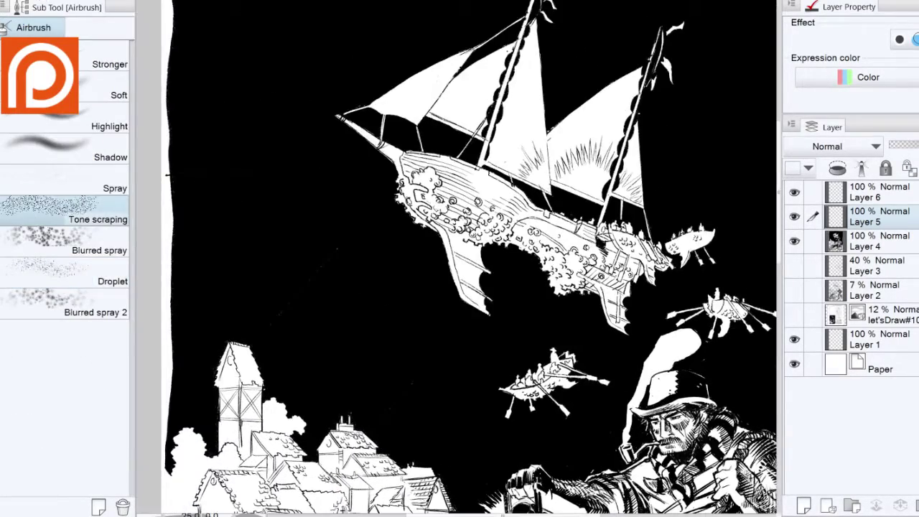
pyautogui.moveTo(315, 122)
pyautogui.mouseDown()
pyautogui.moveTo(301, 140)
pyautogui.moveTo(327, 161)
pyautogui.mouseUp()
pyautogui.press('e')
pyautogui.hotkey('ctrl', 'z')
pyautogui.press('b')
pyautogui.click(52, 33)
pyautogui.click(371, 214)
pyautogui.press('e')
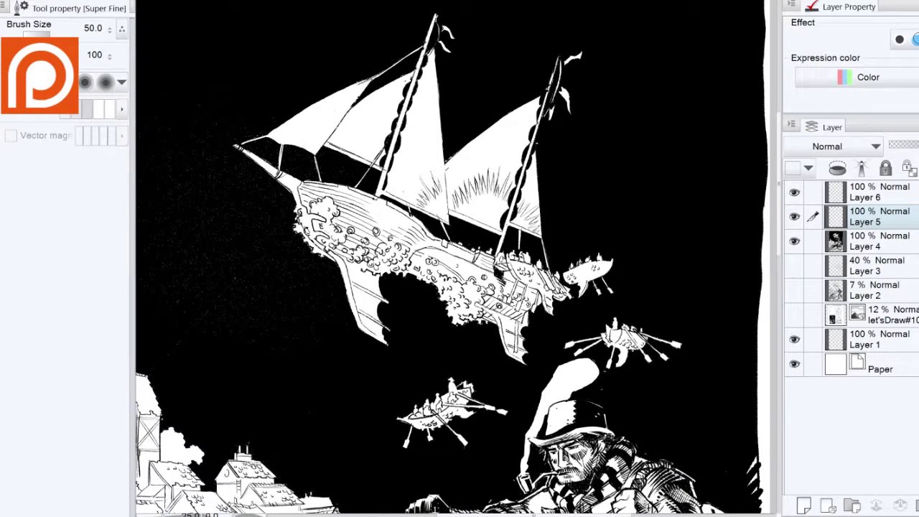
pyautogui.press('b')
pyautogui.moveTo(57, 34); pyautogui.dragTo(33, 33)
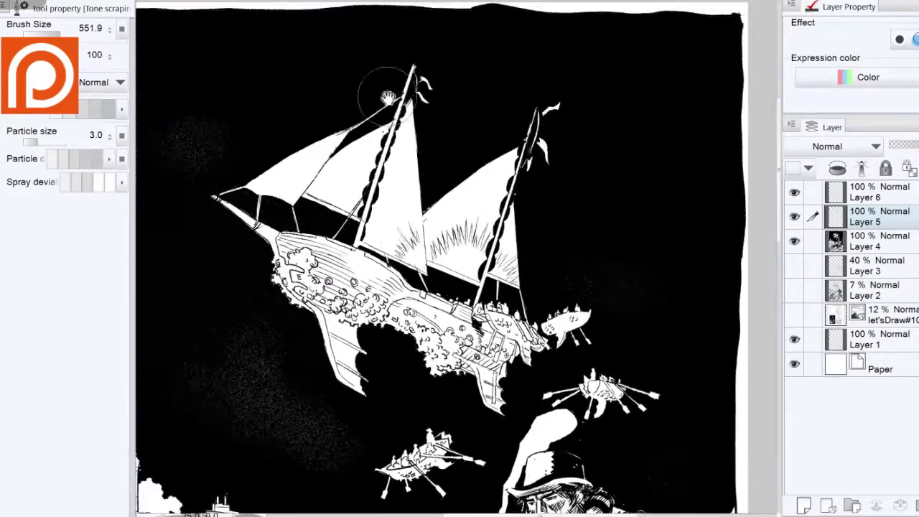
# Spray larger scattered stars across the sky using the Droplet airbrush at brush size 905.6.
pyautogui.click(61, 287)
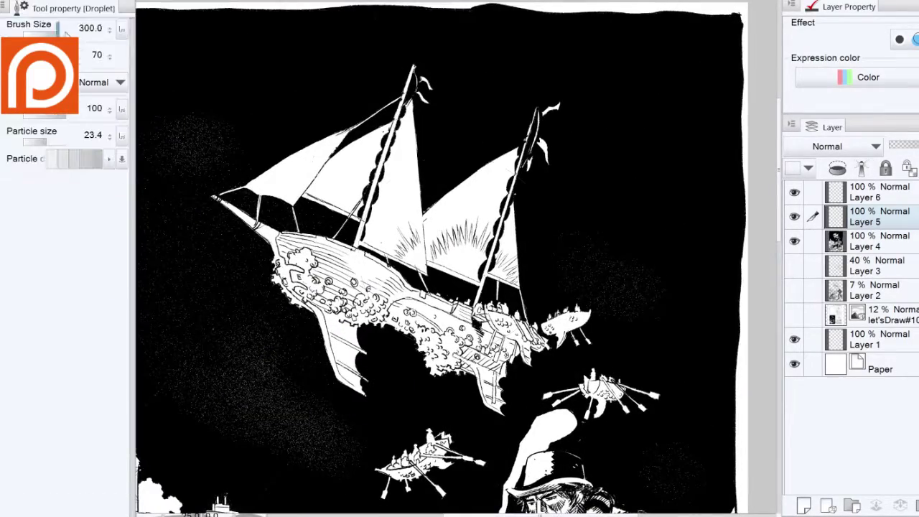
pyautogui.moveTo(43, 34); pyautogui.dragTo(93, 33)
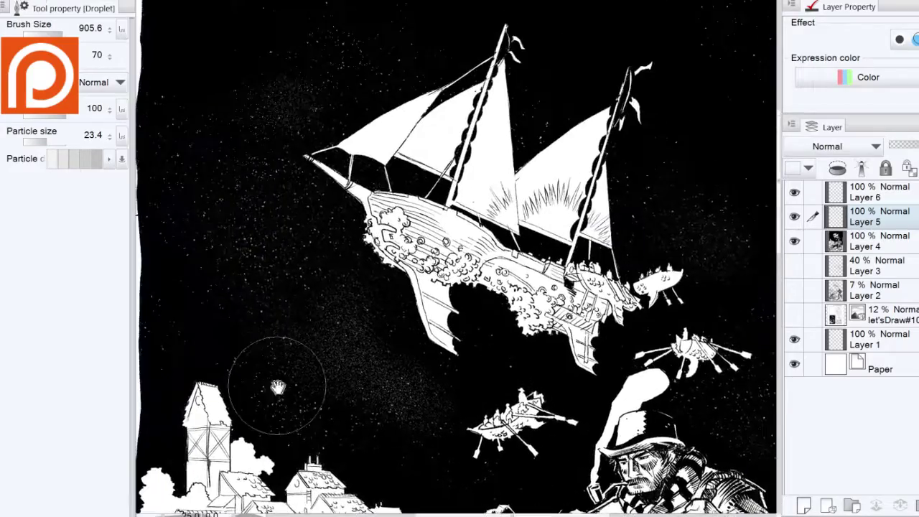
# Set the Droplet airbrush's brush size to 2000.
pyautogui.click(92, 28)
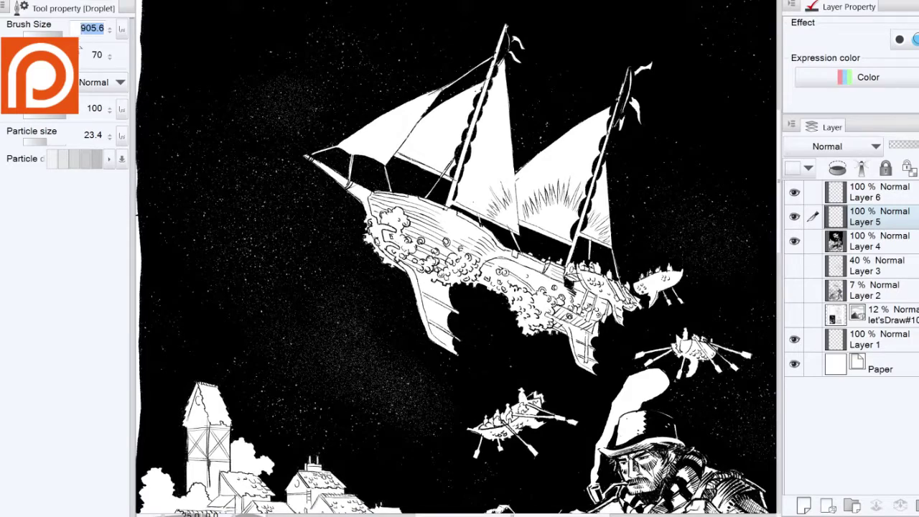
pyautogui.rightClick(574, 514)
pyautogui.click(108, 57)
pyautogui.click(575, 514)
pyautogui.click(574, 514)
pyautogui.click(74, 30)
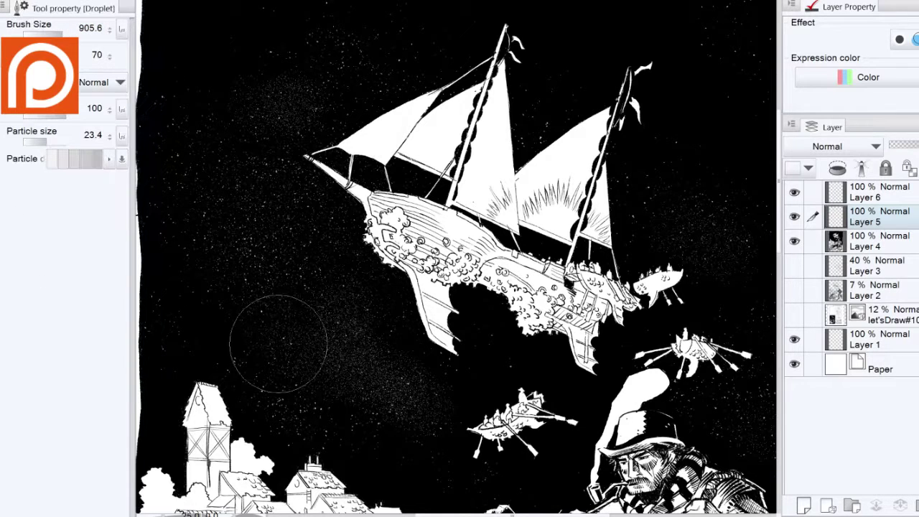
pyautogui.click(76, 30)
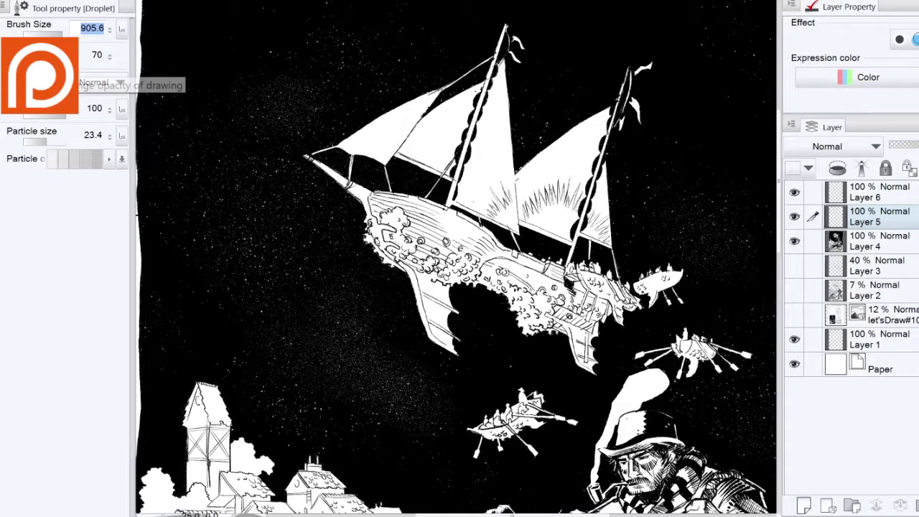
pyautogui.write('2000')
pyautogui.press('Return')
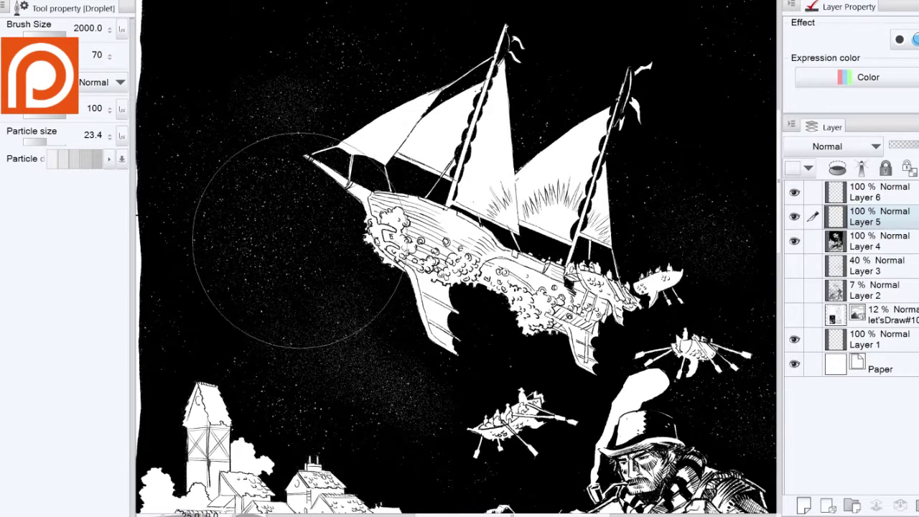
# Spray bigger stars over the sky with the Droplet airbrush, using particle size 46.4 and brush size 742.9.
pyautogui.press('/')
pyautogui.click(270, 203)
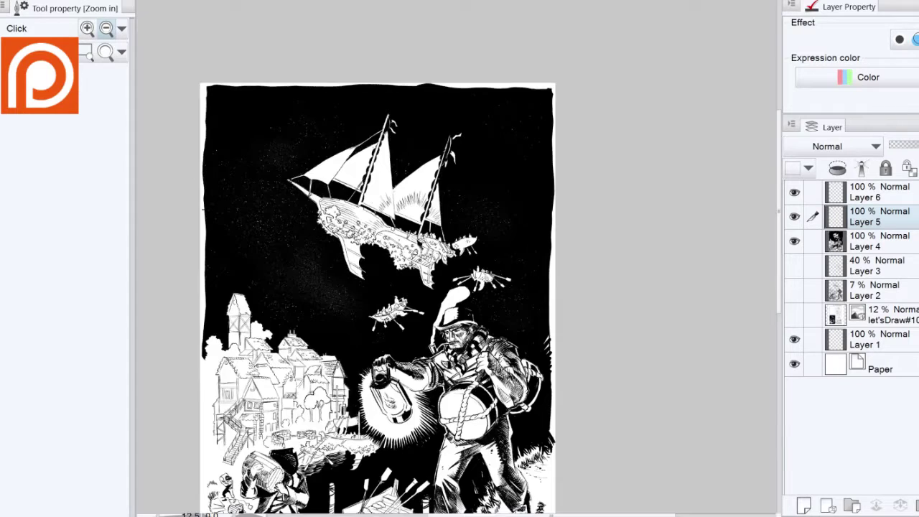
pyautogui.press('e')
pyautogui.press('b')
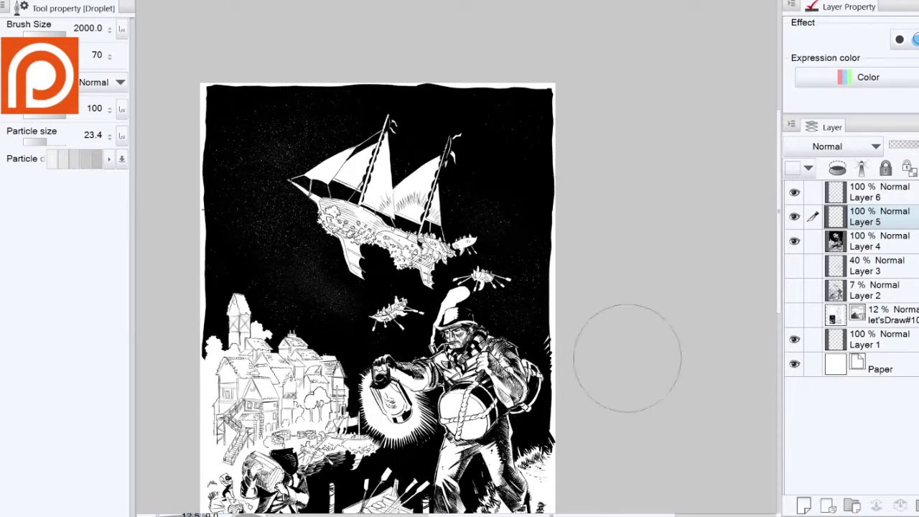
pyautogui.moveTo(54, 142); pyautogui.dragTo(49, 140)
pyautogui.click(237, 179)
pyautogui.click(282, 235)
pyautogui.moveTo(54, 33); pyautogui.dragTo(62, 33)
pyautogui.moveTo(262, 134); pyautogui.dragTo(291, 181)
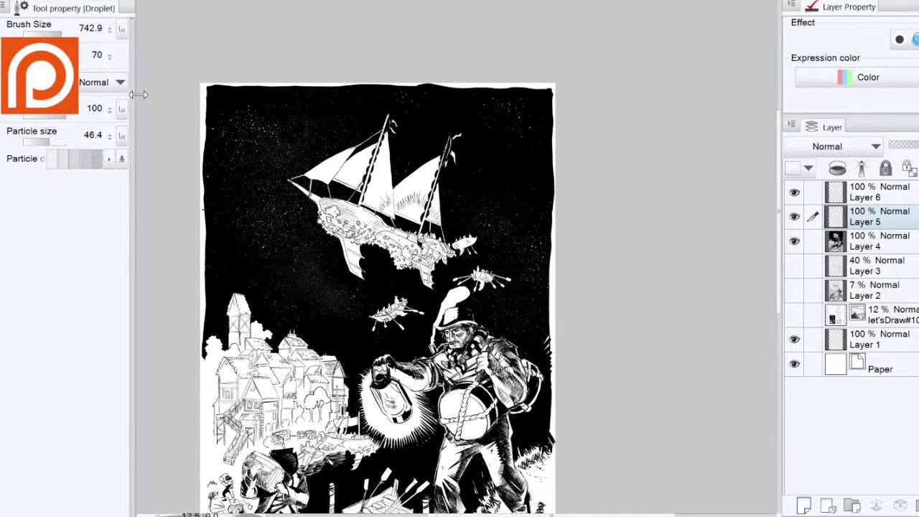
# Check the whole illustration without the palettes, make Layer 6 active and choose the Textured pen.
pyautogui.moveTo(292, 305); pyautogui.dragTo(352, 191)
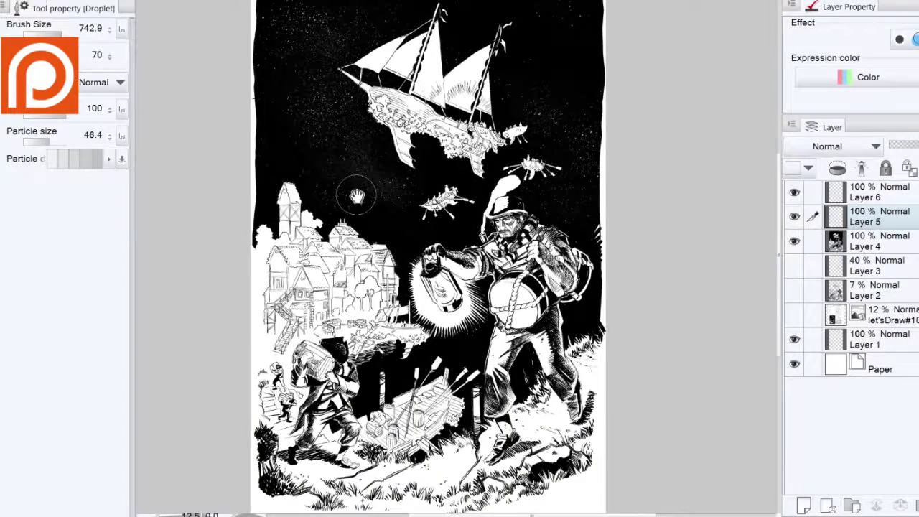
pyautogui.press('Tab')
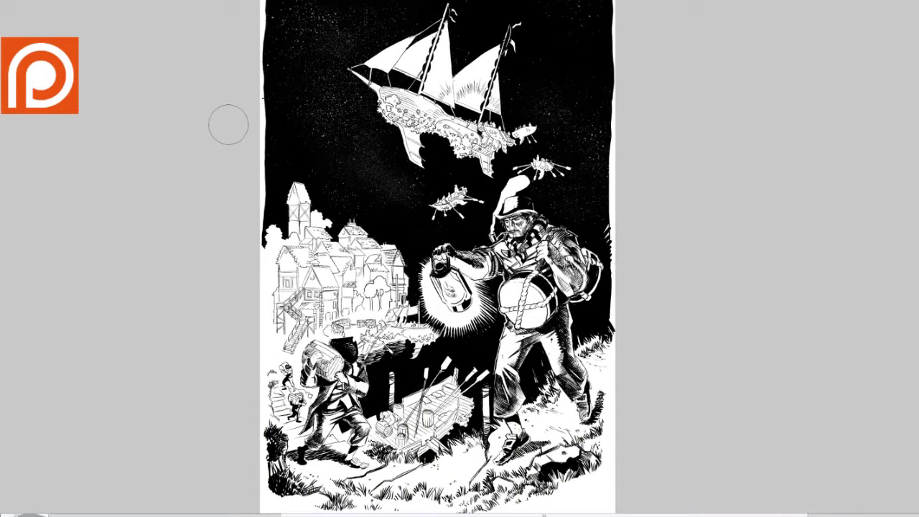
pyautogui.press('Tab')
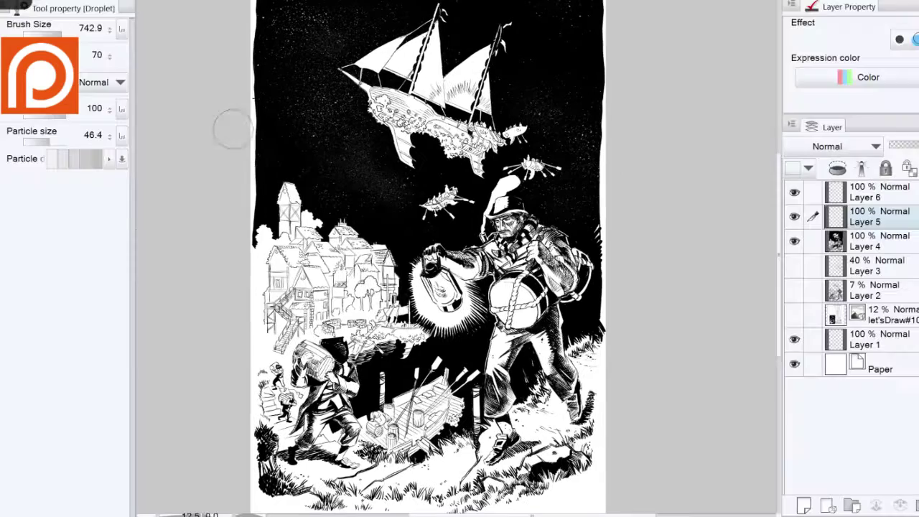
pyautogui.click(879, 191)
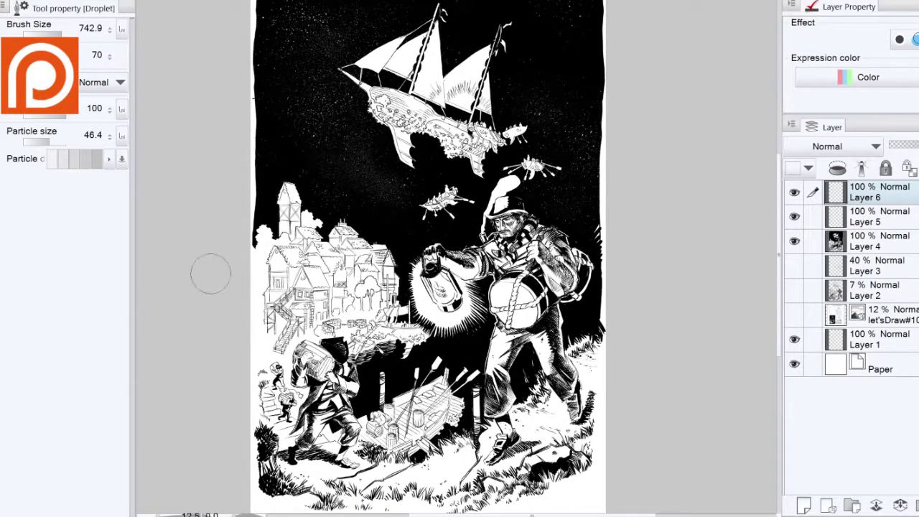
pyautogui.press('p')
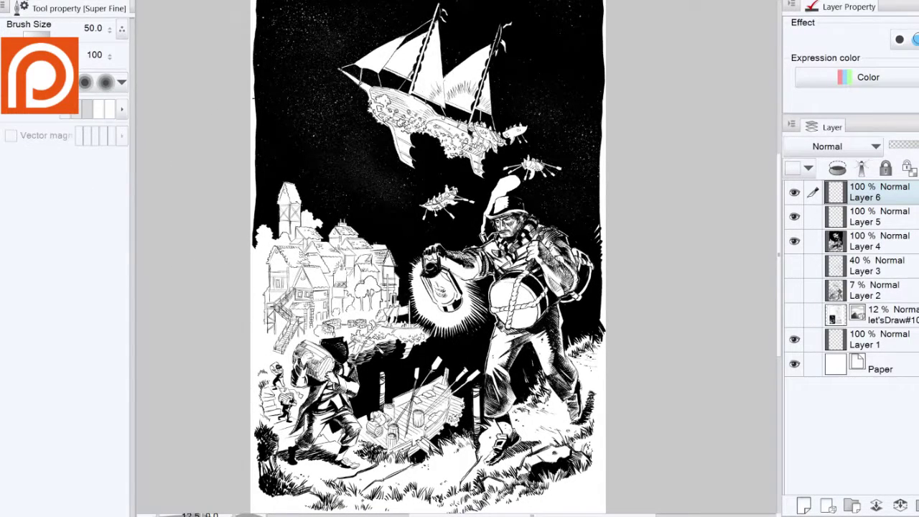
pyautogui.hotkey('ctrl', 'space')
pyautogui.moveTo(400, 393); pyautogui.dragTo(441, 325)
pyautogui.click(79, 209)
# Darken the far rim of the moored boat and clean up around its oars with the eraser.
pyautogui.press('e')
pyautogui.moveTo(567, 293); pyautogui.dragTo(554, 308)
pyautogui.press('p')
pyautogui.press('e')
pyautogui.press('p')
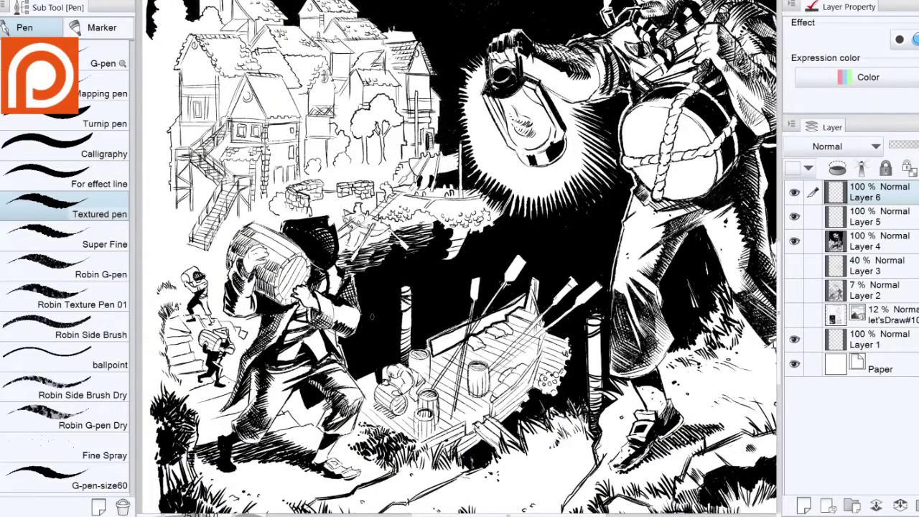
# Outline the shadow gaps between the village houses and fill them with solid black.
pyautogui.press('space')
pyautogui.moveTo(596, 161); pyautogui.dragTo(637, 245)
pyautogui.moveTo(283, 160); pyautogui.dragTo(262, 201)
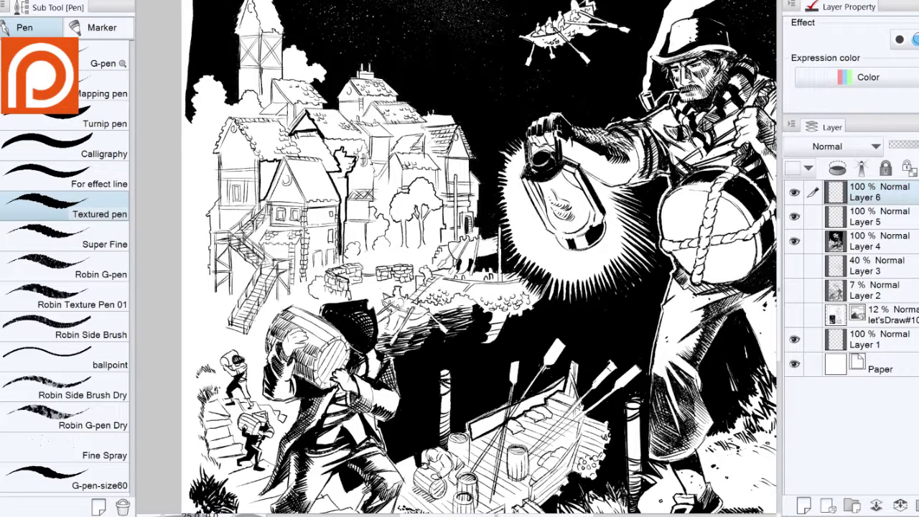
pyautogui.press('g')
pyautogui.click(345, 161)
pyautogui.click(270, 173)
pyautogui.click(304, 125)
pyautogui.press('p')
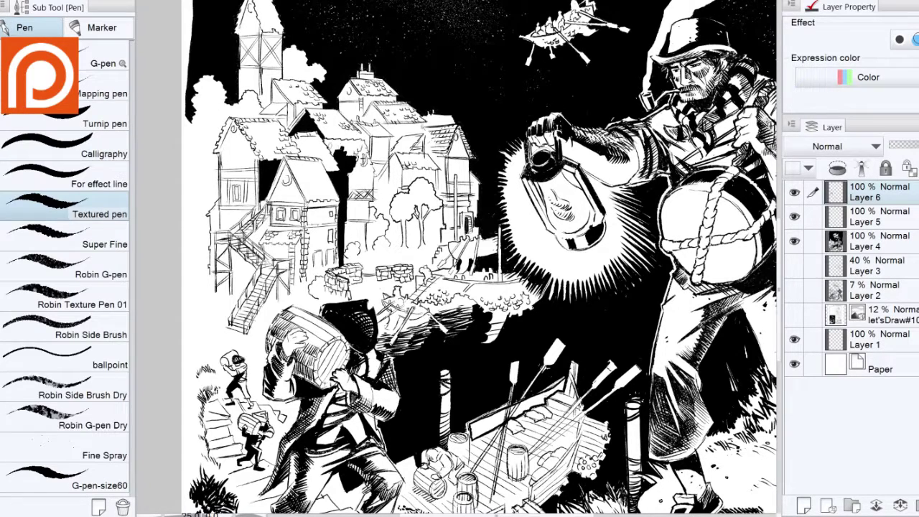
# Fill the gap between the rooftops just below the tower with solid black.
pyautogui.press('g')
pyautogui.click(285, 102)
pyautogui.press('p')
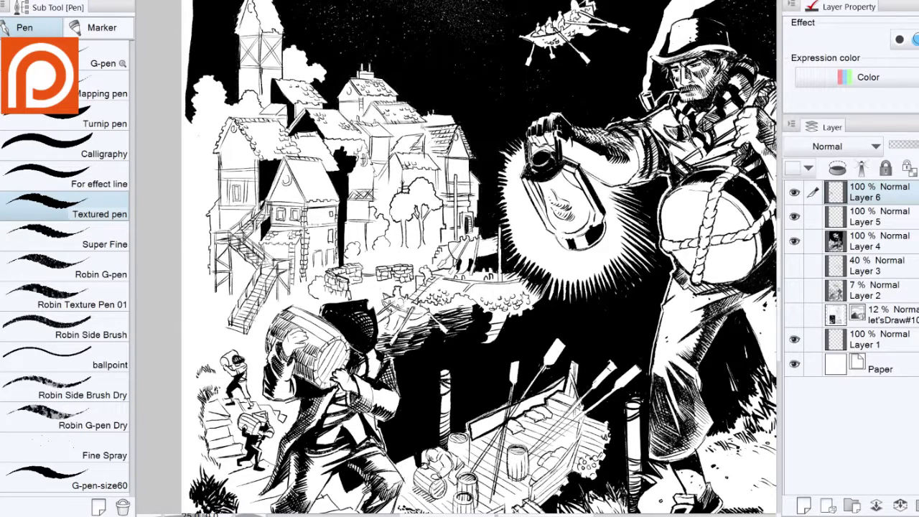
# Outline the shadow gap between the small roofed house and the tree beside it and fill it with solid black.
pyautogui.press('g')
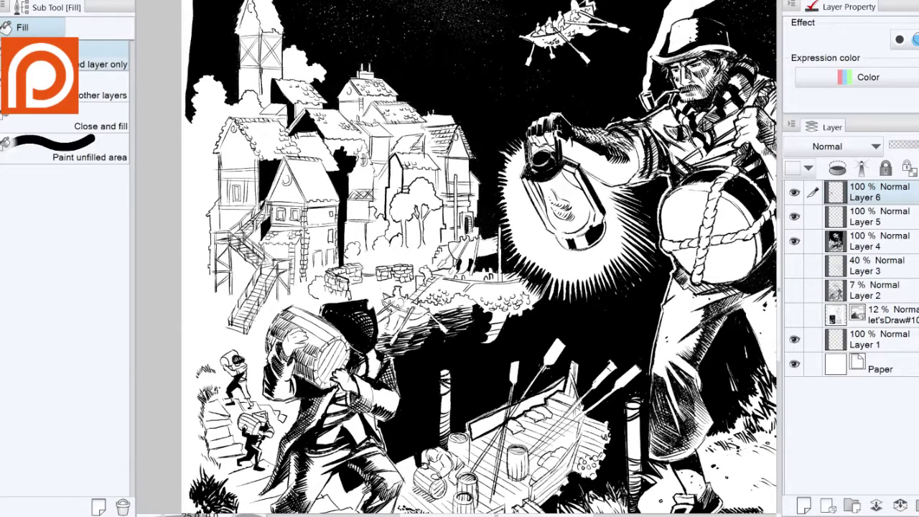
pyautogui.press('p')
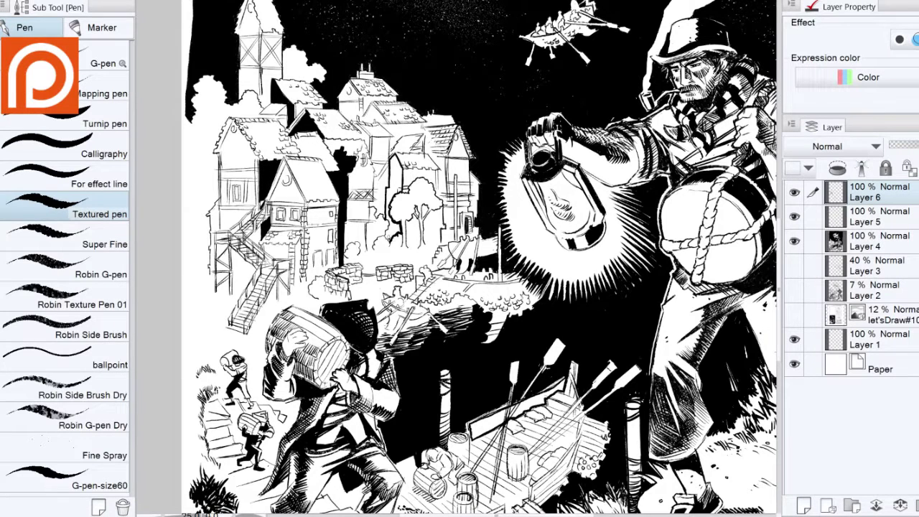
pyautogui.moveTo(389, 216); pyautogui.dragTo(386, 224)
pyautogui.click(395, 188)
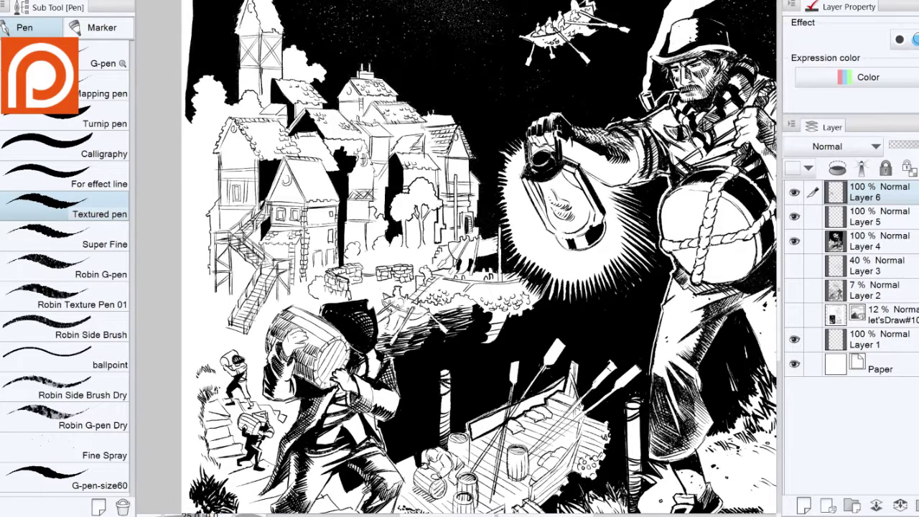
# Fill the narrow gap between the tree and the tall gabled house at the village's right end with solid black.
pyautogui.press('g')
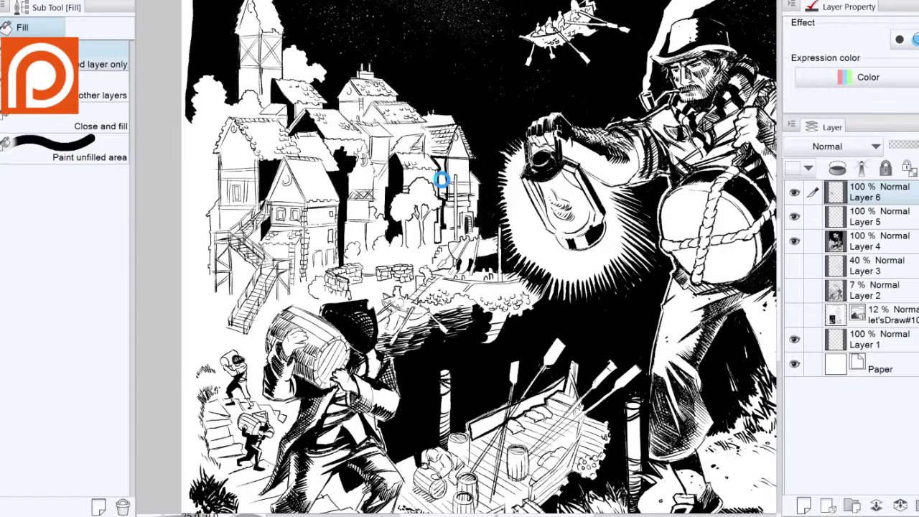
pyautogui.click(439, 175)
pyautogui.hotkey('ctrl', 'z')
pyautogui.press('p')
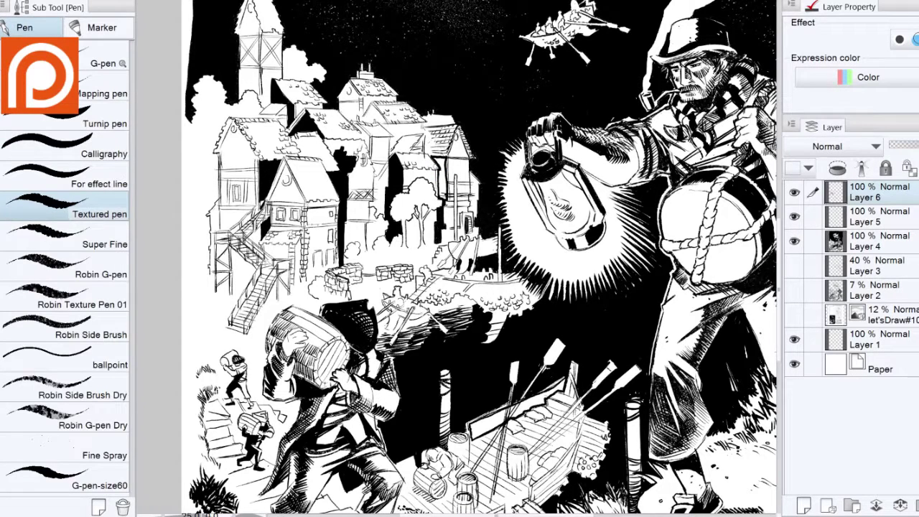
# Outline the foliage along the village's left edge and the gable below the chimney house, and fill both with solid black.
pyautogui.press('e')
pyautogui.press('p')
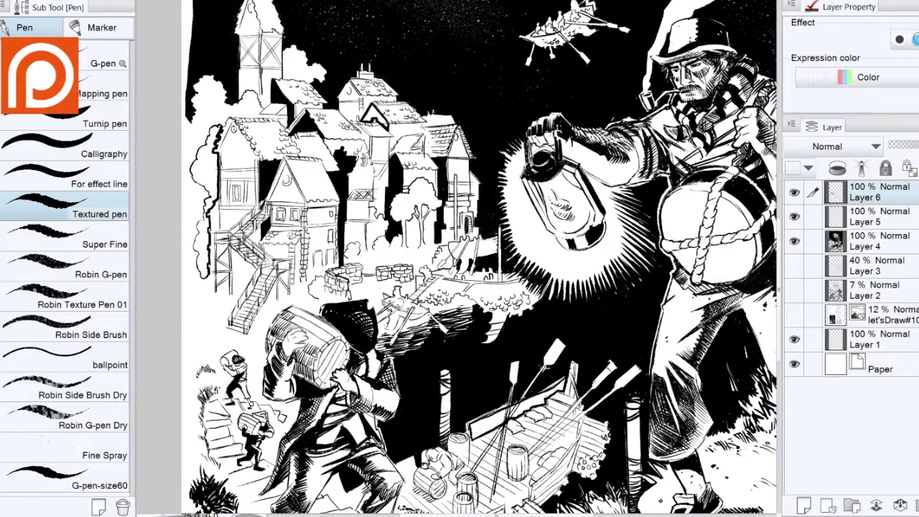
pyautogui.press('g')
pyautogui.click(206, 199)
pyautogui.click(373, 117)
pyautogui.press('p')
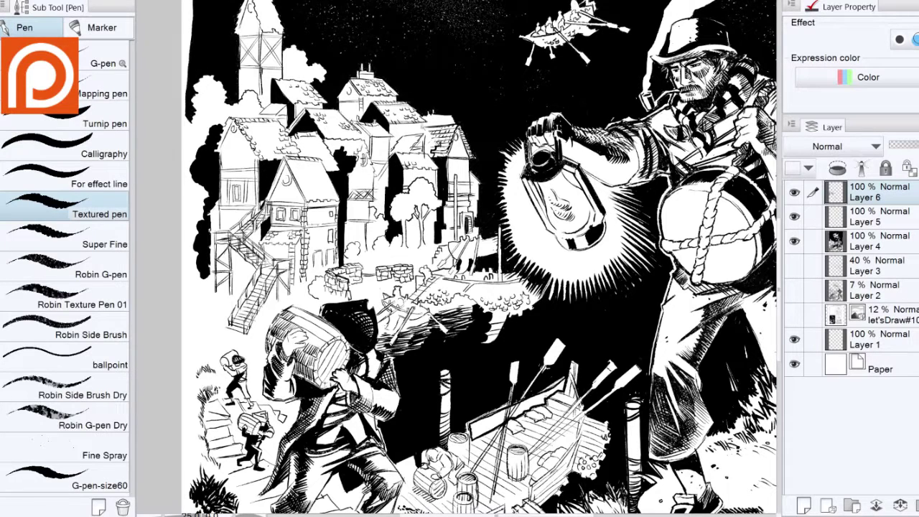
# Ink dark shadows under the small barrel carriers and on the moored boat's barrels, cleaning the edges with the eraser.
pyautogui.press('g')
pyautogui.press('e')
pyautogui.press('p')
pyautogui.press('e')
pyautogui.press('p')
pyautogui.moveTo(246, 406); pyautogui.dragTo(227, 312)
pyautogui.press('e')
pyautogui.press('p')
pyautogui.press('g')
pyautogui.press('e')
pyautogui.press('p')
pyautogui.press('e')
pyautogui.press('p')
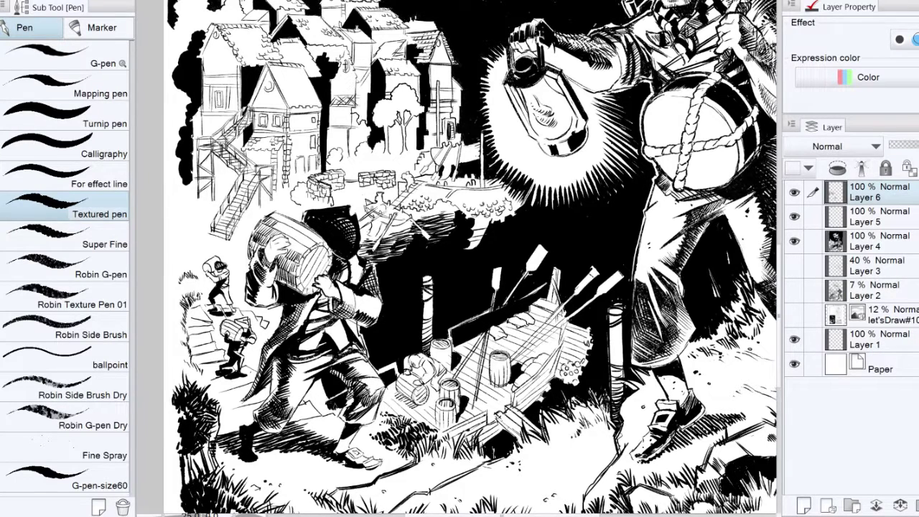
# Clean up the moored boat's far rim with the eraser and thicken the inner curve of its hull near the stern.
pyautogui.press('e')
pyautogui.press('p')
pyautogui.press('e')
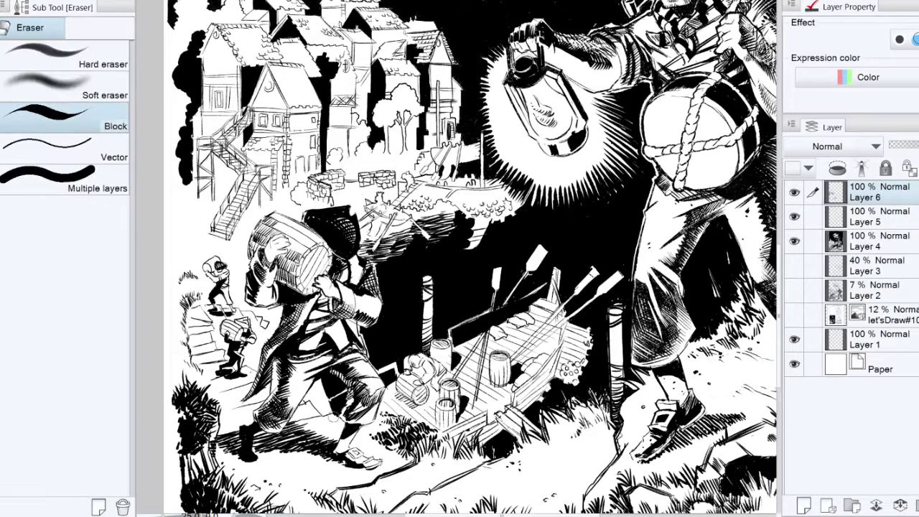
pyautogui.press('p')
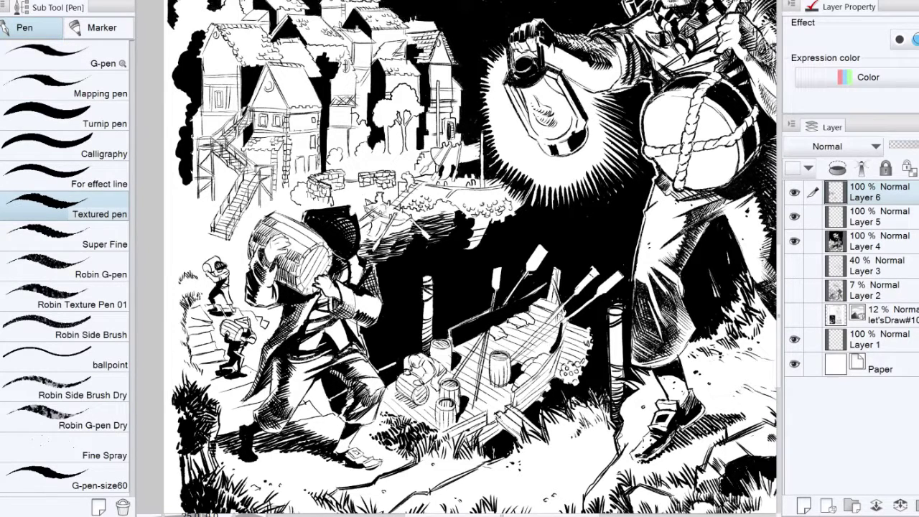
pyautogui.press('e')
pyautogui.press('p')
# Check the black-and-white balance of the whole illustration, looking for village areas that still lack shadows.
pyautogui.click(2, 1)
pyautogui.click(2, 59)
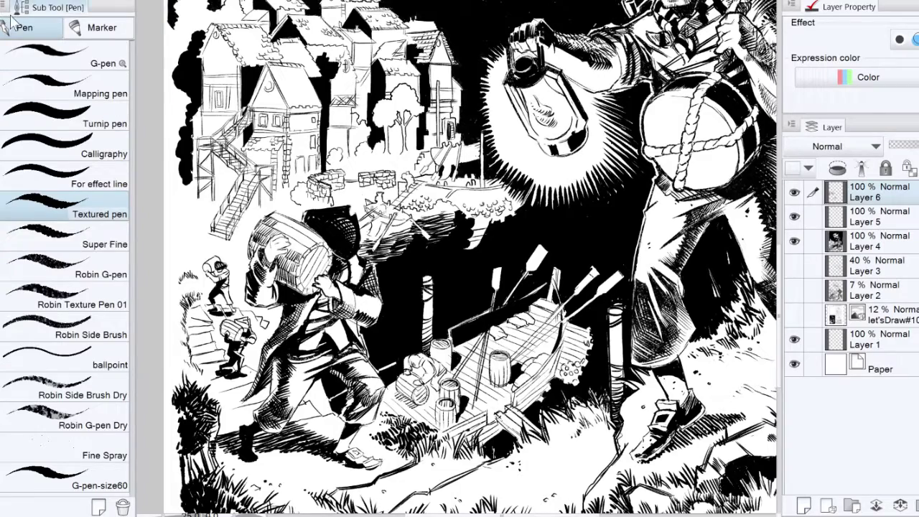
pyautogui.press('/')
pyautogui.click(333, 245)
pyautogui.moveTo(334, 245); pyautogui.dragTo(368, 345)
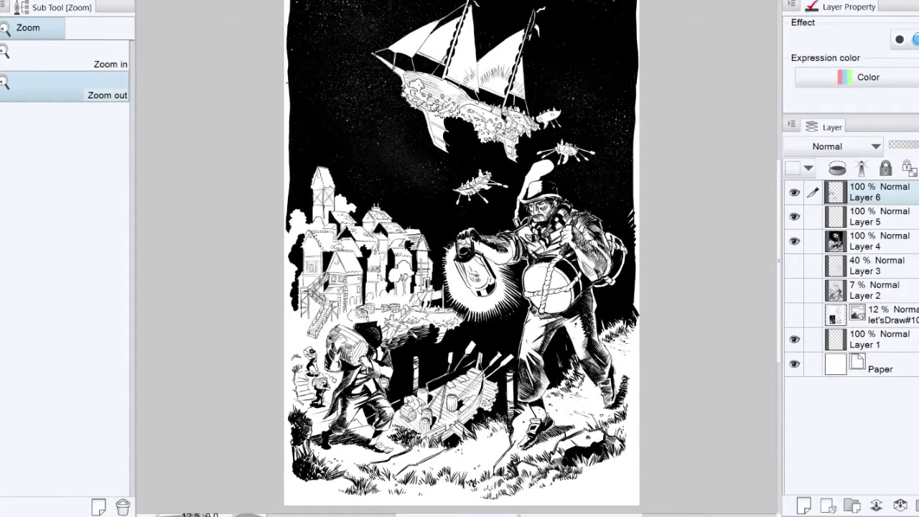
pyautogui.click(25, 59)
pyautogui.click(463, 392)
pyautogui.moveTo(545, 401); pyautogui.dragTo(280, 155)
# Outline the shadow beneath the central gabled roof with the Textured pen and fill it with solid black.
pyautogui.click(1, 2)
pyautogui.moveTo(493, 327); pyautogui.dragTo(528, 351)
pyautogui.moveTo(500, 332); pyautogui.dragTo(504, 363)
pyautogui.moveTo(533, 320); pyautogui.dragTo(530, 348)
pyautogui.moveTo(526, 340); pyautogui.dragTo(553, 318)
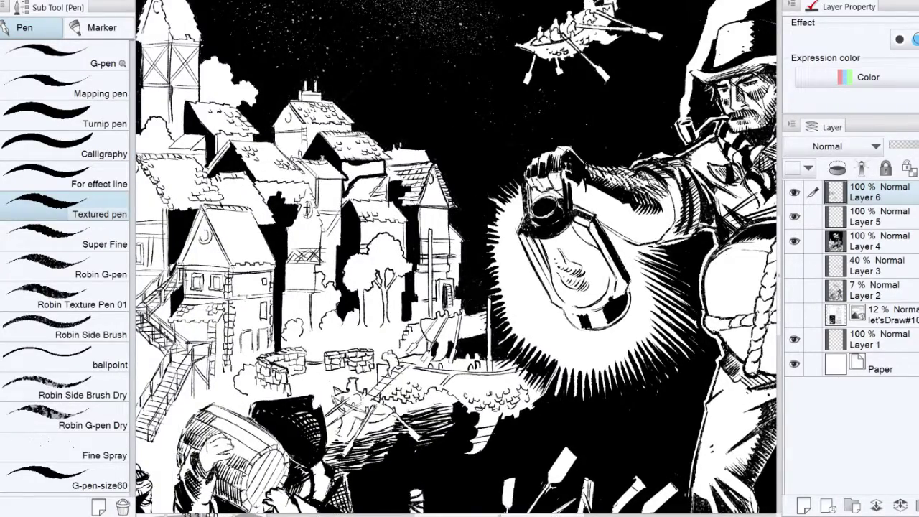
pyautogui.press('g')
# Outline the shaded wall under the chimney house's roof, fill it with solid black and tidy the nearby rooftops.
pyautogui.press('p')
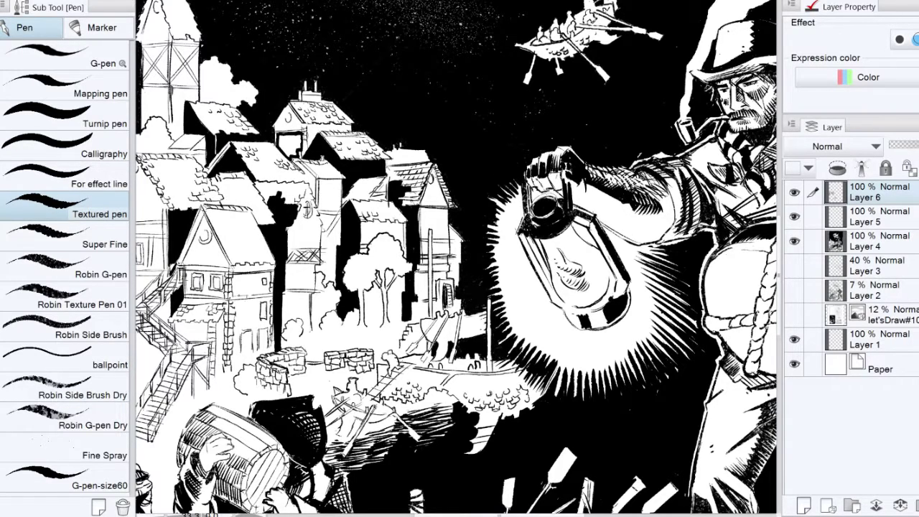
pyautogui.press('g')
pyautogui.press('p')
pyautogui.press('e')
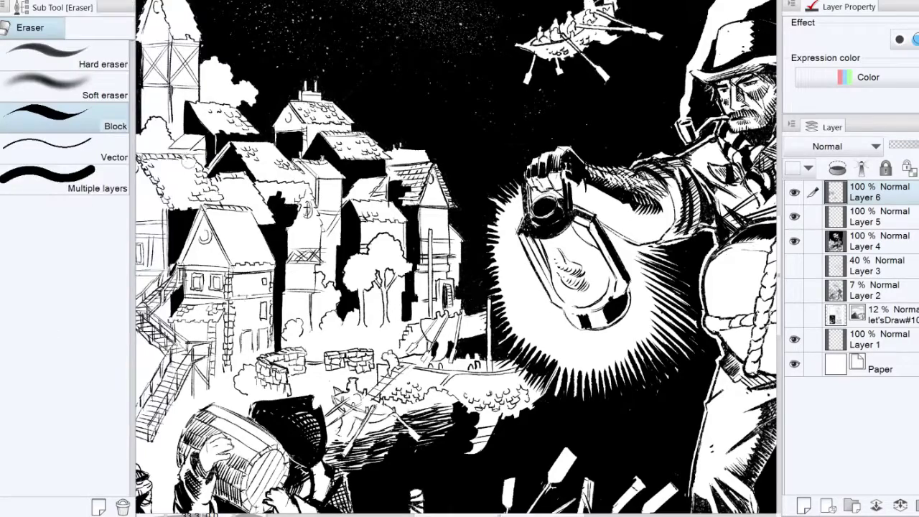
pyautogui.press('p')
# Thicken the horizontal beams and crossed timber braces of the village tower with the Textured pen.
pyautogui.moveTo(241, 117); pyautogui.dragTo(258, 179)
pyautogui.press('e')
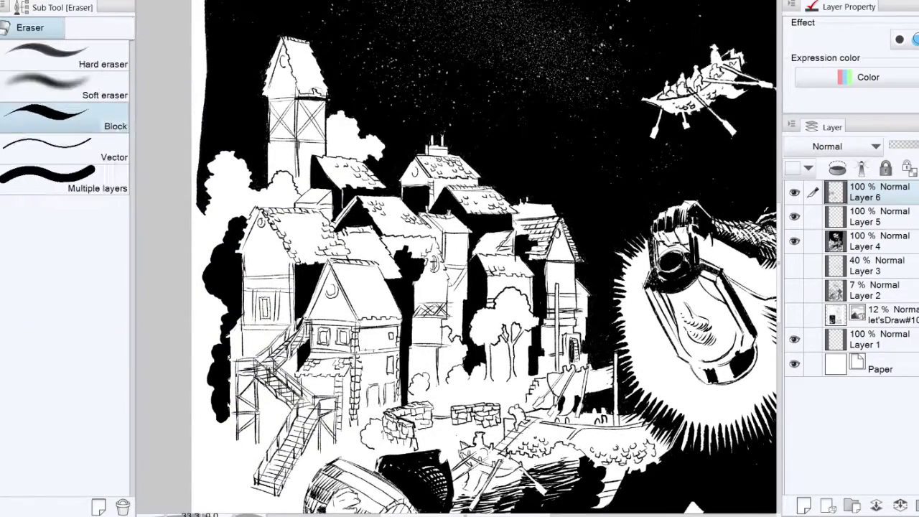
pyautogui.press('p')
pyautogui.moveTo(297, 99)
pyautogui.mouseDown()
pyautogui.moveTo(328, 97)
pyautogui.moveTo(300, 99)
pyautogui.mouseUp()
pyautogui.moveTo(295, 100); pyautogui.dragTo(270, 136)
pyautogui.moveTo(325, 102); pyautogui.dragTo(298, 135)
pyautogui.moveTo(299, 103); pyautogui.dragTo(326, 137)
pyautogui.moveTo(294, 104)
pyautogui.mouseDown()
pyautogui.moveTo(270, 138)
pyautogui.moveTo(294, 137)
pyautogui.mouseUp()
pyautogui.moveTo(269, 138); pyautogui.dragTo(327, 139)
# Thicken the timber beams around the window of the leftmost house.
pyautogui.moveTo(242, 279)
pyautogui.mouseDown()
pyautogui.moveTo(295, 276)
pyautogui.moveTo(295, 288)
pyautogui.mouseUp()
pyautogui.moveTo(244, 330); pyautogui.dragTo(297, 326)
pyautogui.moveTo(278, 291); pyautogui.dragTo(274, 330)
# Thicken the beams and window surrounds on the front gabled house, trimming the strokes beside its window with the eraser.
pyautogui.moveTo(309, 334); pyautogui.dragTo(299, 234)
pyautogui.moveTo(347, 249); pyautogui.dragTo(390, 251)
pyautogui.moveTo(350, 226); pyautogui.dragTo(390, 223)
pyautogui.moveTo(300, 221); pyautogui.dragTo(348, 224)
pyautogui.moveTo(301, 250)
pyautogui.mouseDown()
pyautogui.moveTo(346, 252)
pyautogui.moveTo(309, 245)
pyautogui.mouseUp()
pyautogui.moveTo(329, 231); pyautogui.dragTo(343, 242)
pyautogui.press('e')
pyautogui.moveTo(302, 233); pyautogui.dragTo(319, 241)
pyautogui.press('p')
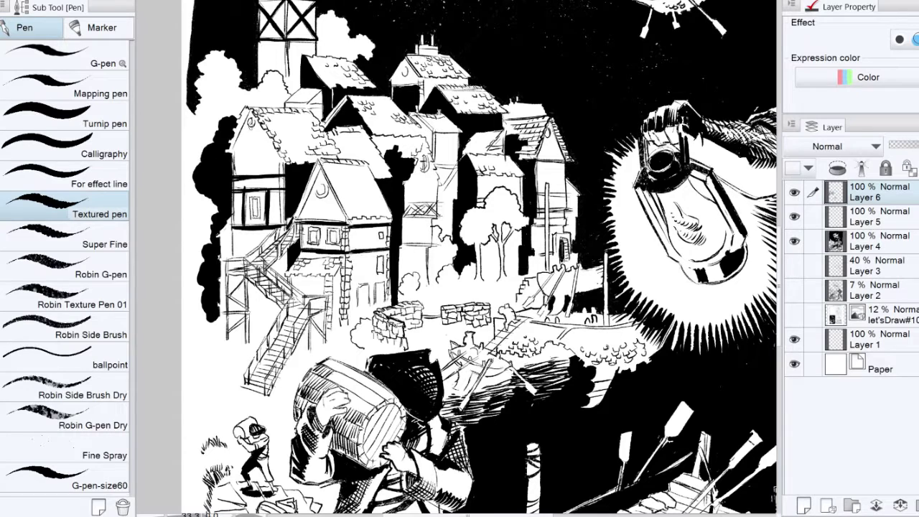
# Ink heavier lines along the roof edge and wall of the narrow house in the middle of the village.
pyautogui.moveTo(432, 132); pyautogui.dragTo(430, 152)
pyautogui.moveTo(415, 114)
pyautogui.mouseDown()
pyautogui.moveTo(432, 134)
pyautogui.moveTo(429, 145)
pyautogui.mouseUp()
pyautogui.moveTo(421, 136); pyautogui.dragTo(434, 153)
# Trim the new timber beams on the houses and tower with the eraser and clean up the tall house's wall.
pyautogui.press('e')
pyautogui.moveTo(236, 179); pyautogui.dragTo(259, 226)
pyautogui.moveTo(347, 228); pyautogui.dragTo(389, 248)
pyautogui.moveTo(301, 228); pyautogui.dragTo(359, 251)
pyautogui.moveTo(402, 215); pyautogui.dragTo(406, 274)
pyautogui.moveTo(314, 85); pyautogui.dragTo(315, 98)
pyautogui.moveTo(283, 57); pyautogui.dragTo(284, 71)
# Check the whole illustration with the palettes hidden.
pyautogui.press('p')
pyautogui.press('Tab')
pyautogui.press('Tab')
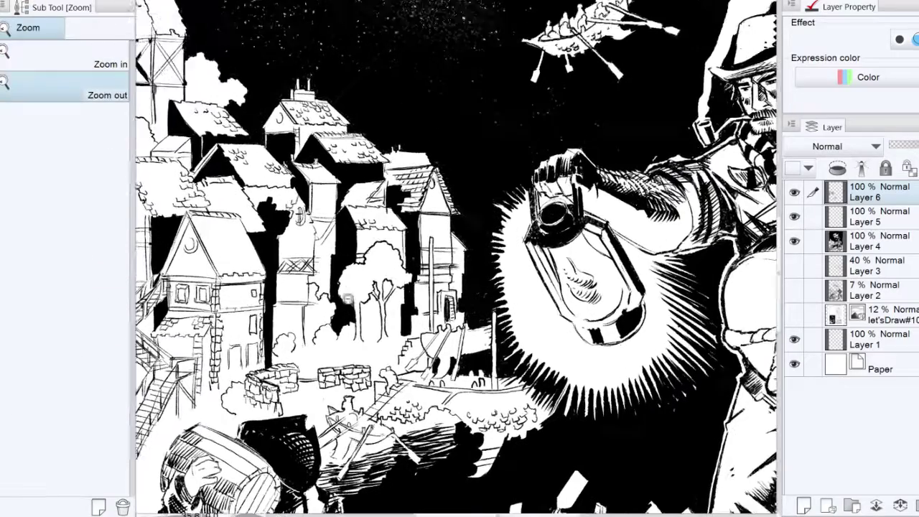
pyautogui.keyDown('alt'); pyautogui.click(337, 253); pyautogui.keyUp('alt')
pyautogui.press('Tab')
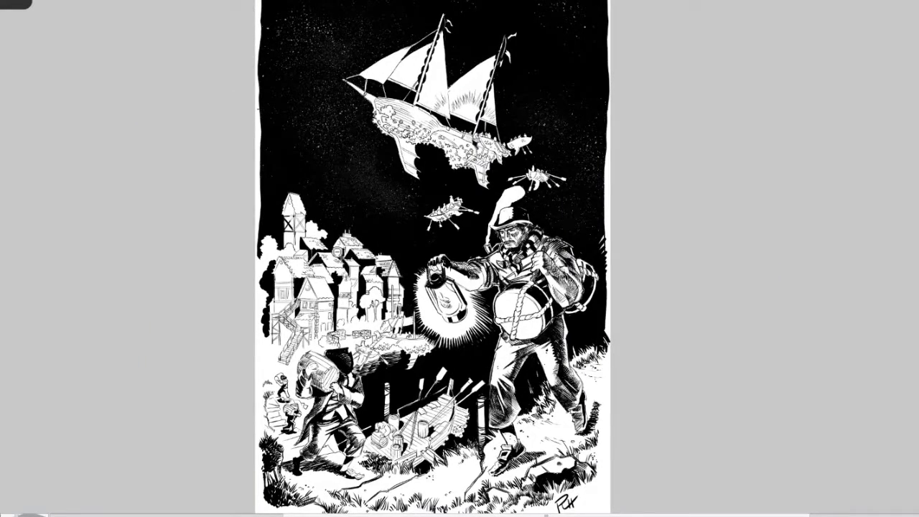